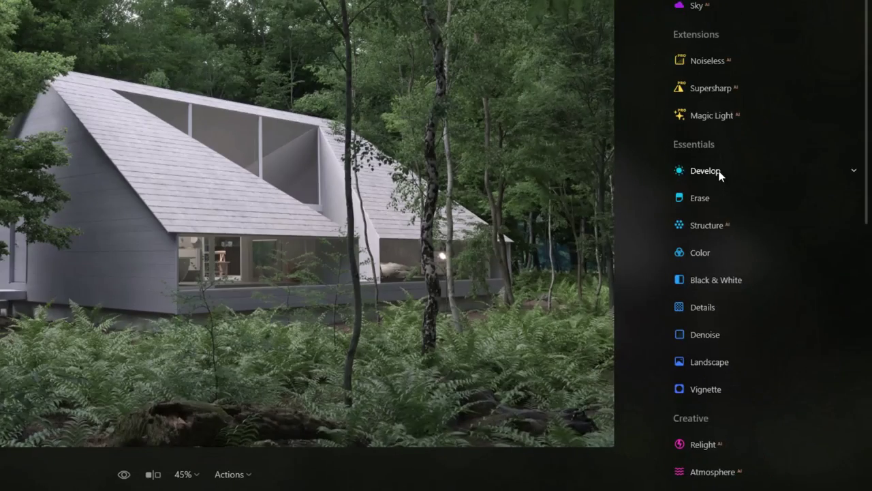
Start a Mask AI selection for the Develop adjustments from its Masking options
left_click(763, 264)
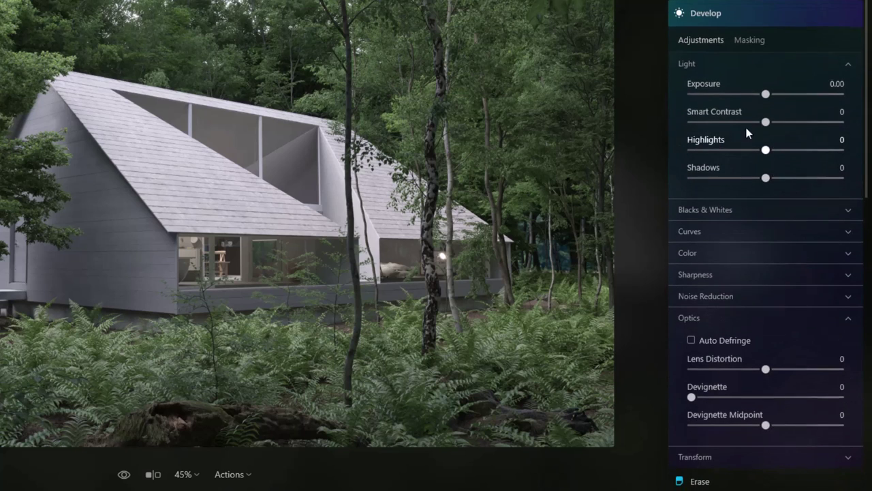
left_click(759, 36)
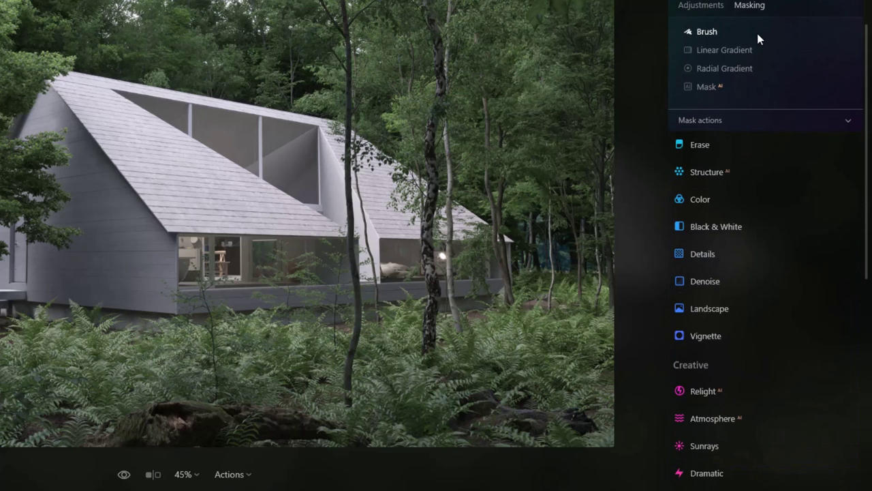
left_click(704, 85)
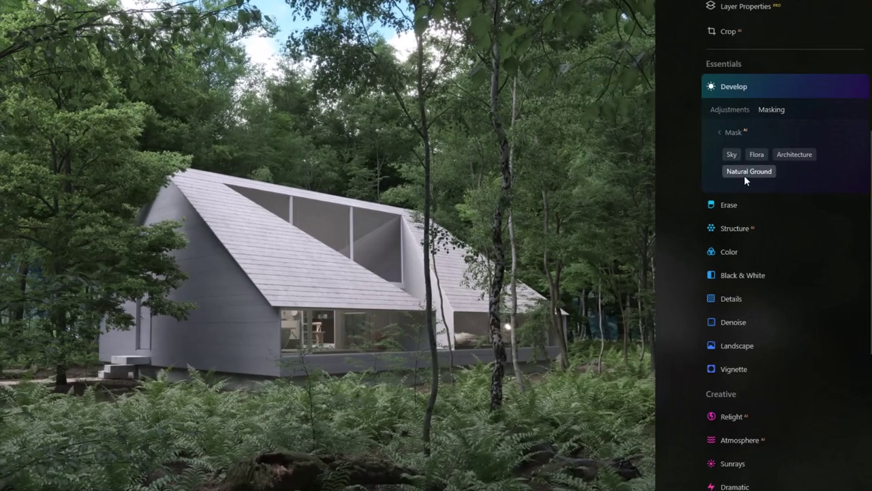
Mask Natural Ground and Flora, brush in the ferns, and raise Smart Contrast to 83
left_click(763, 177)
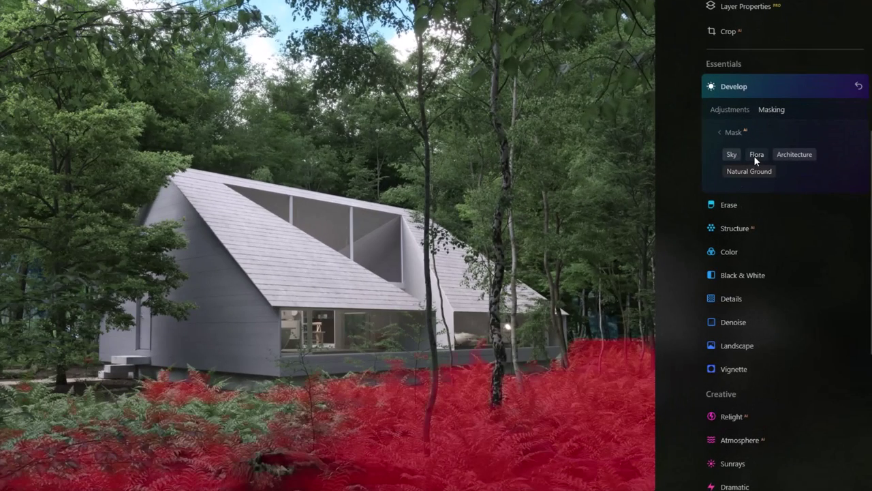
left_click(754, 156)
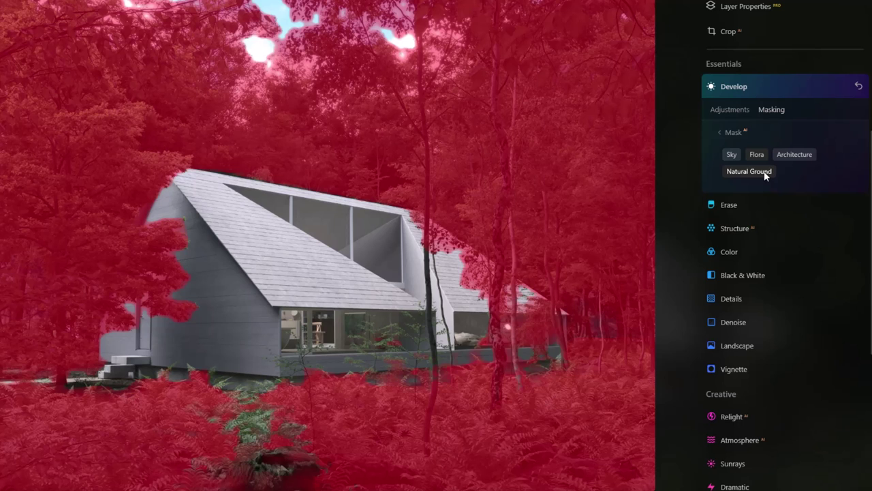
left_click(735, 132)
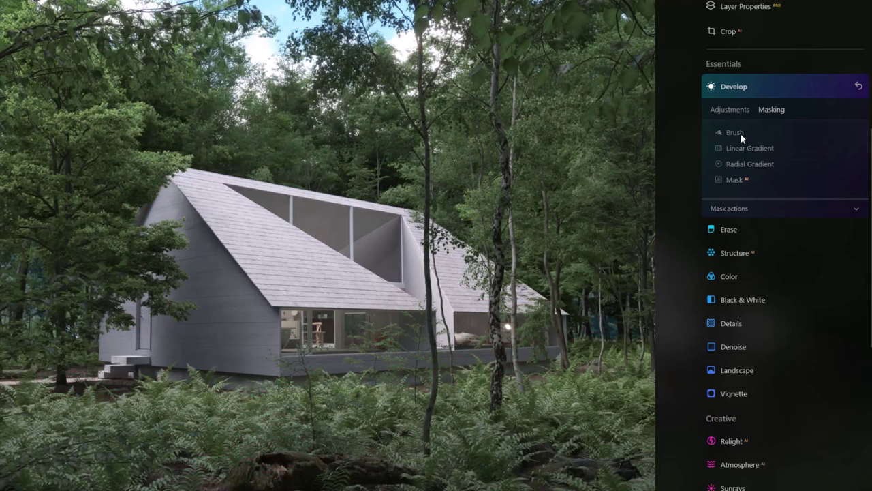
left_click(734, 132)
mouse_move(517, 369)
left_mouse_down()
mouse_move(257, 453)
mouse_move(296, 438)
mouse_move(205, 447)
mouse_move(244, 421)
mouse_move(209, 435)
mouse_move(364, 439)
left_mouse_up()
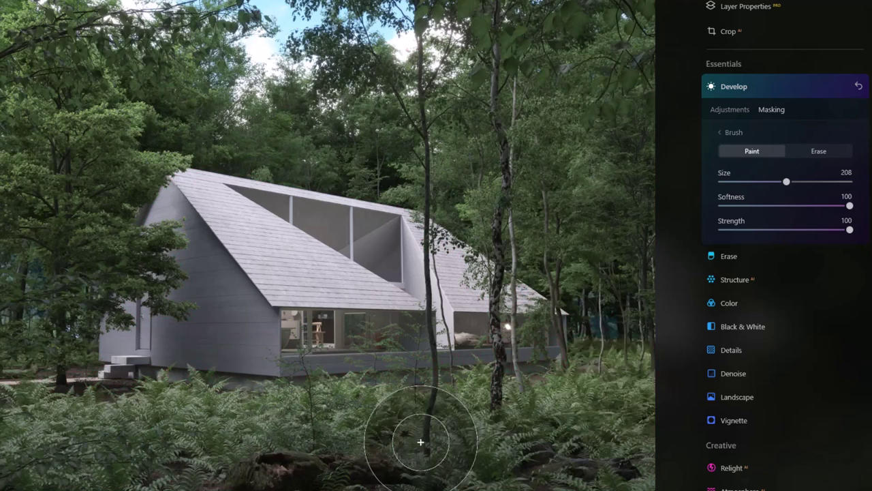
left_click(745, 110)
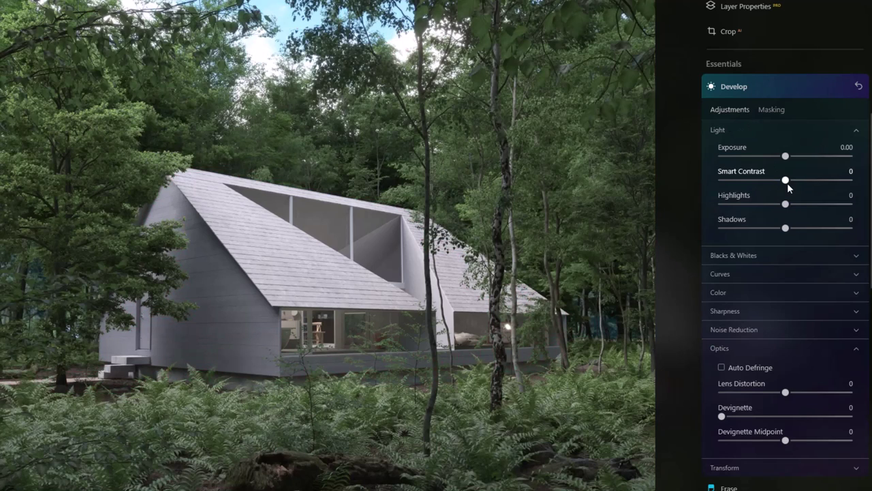
left_click_drag(786, 181, 813, 181)
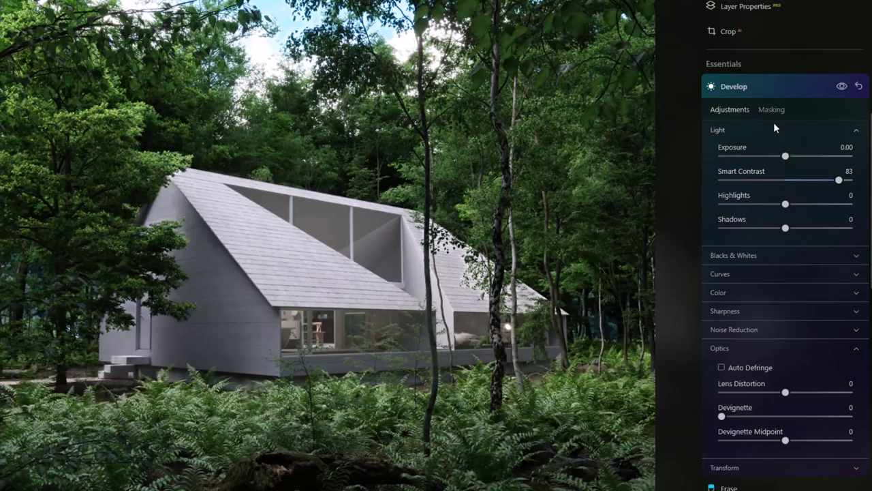
Erase the mask from the upper right-side trees with the brush enlarged to 328
left_click(772, 110)
left_click(813, 156)
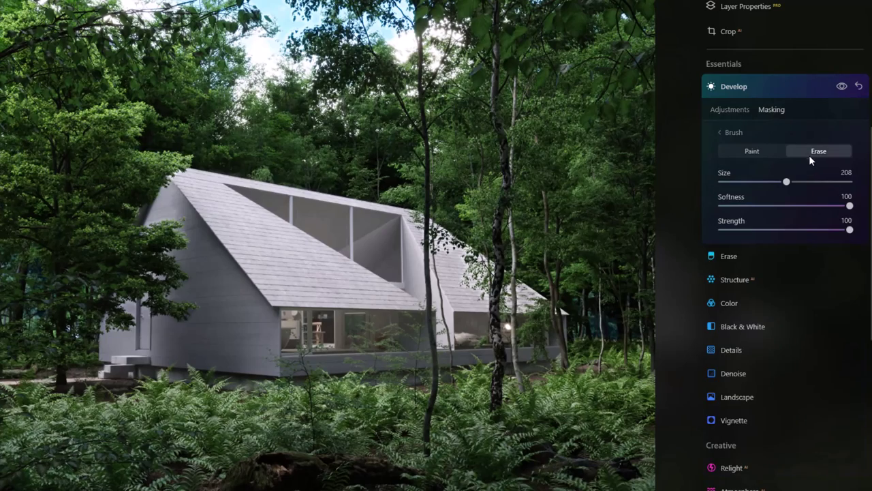
mouse_move(566, 233)
left_mouse_down()
mouse_move(648, 221)
mouse_move(609, 171)
mouse_move(415, 87)
mouse_move(175, 137)
mouse_move(27, 62)
left_mouse_up()
key("bracketright")
key("bracketright")
key("bracketright")
key("bracketright")
key("bracketright")
key("bracketright")
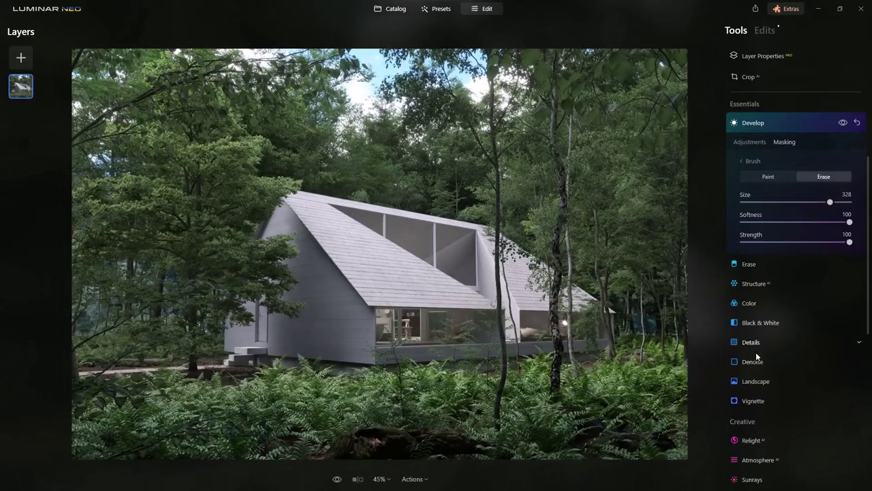
Add Landscape Golden Hour and Foliage Enhancer 16, shifting Foliage Hue to -58
left_click(766, 403)
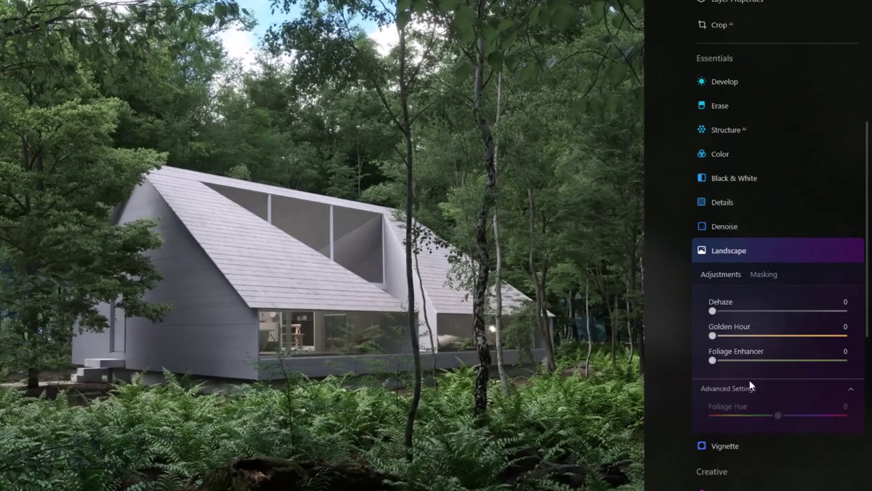
left_click_drag(743, 327, 742, 362)
left_click_drag(778, 416, 738, 419)
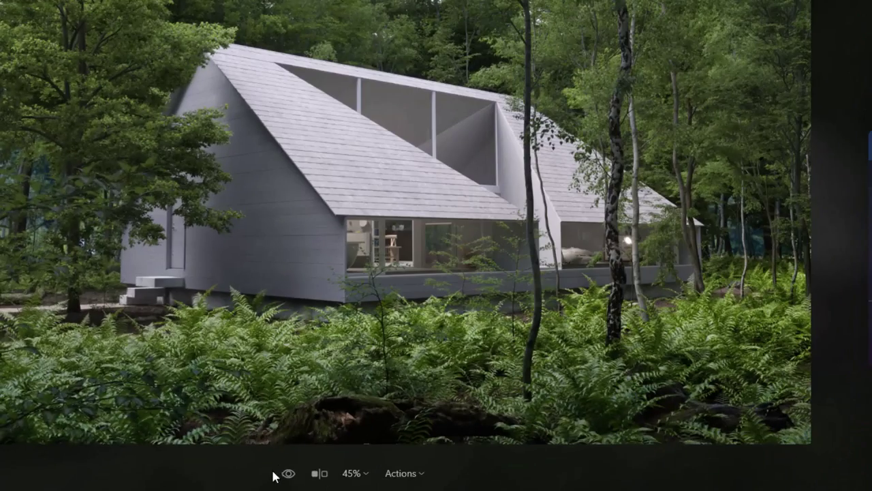
After a before/after check, set Relight Brightness Near -56, Brightness Far 35, Depth 39
left_click(289, 475)
left_click(289, 475)
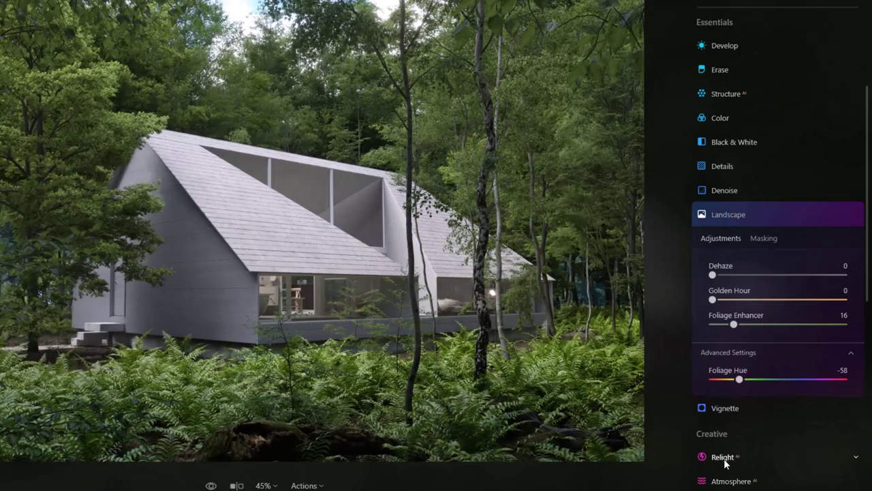
left_click(723, 458)
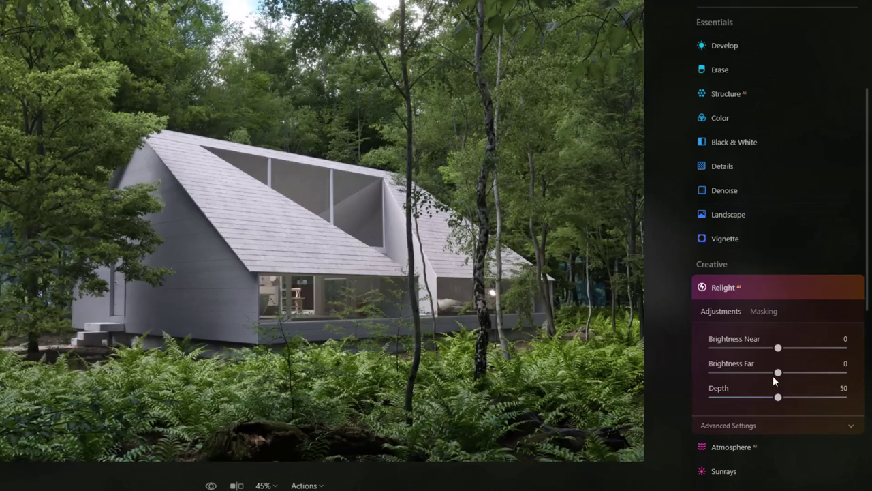
left_click_drag(778, 372, 739, 351)
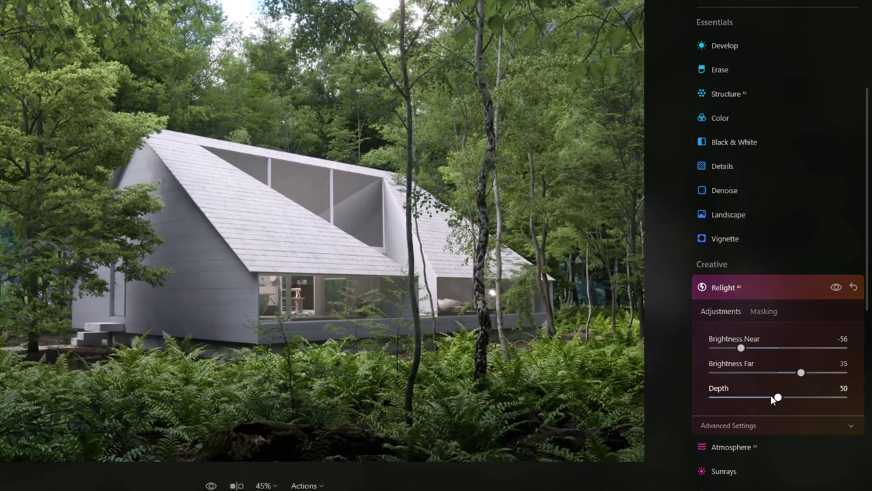
mouse_move(781, 403)
left_mouse_down()
mouse_move(789, 402)
mouse_move(774, 405)
left_mouse_up()
Add Sunrays and place the sun at the top centre of the image
left_click(724, 470)
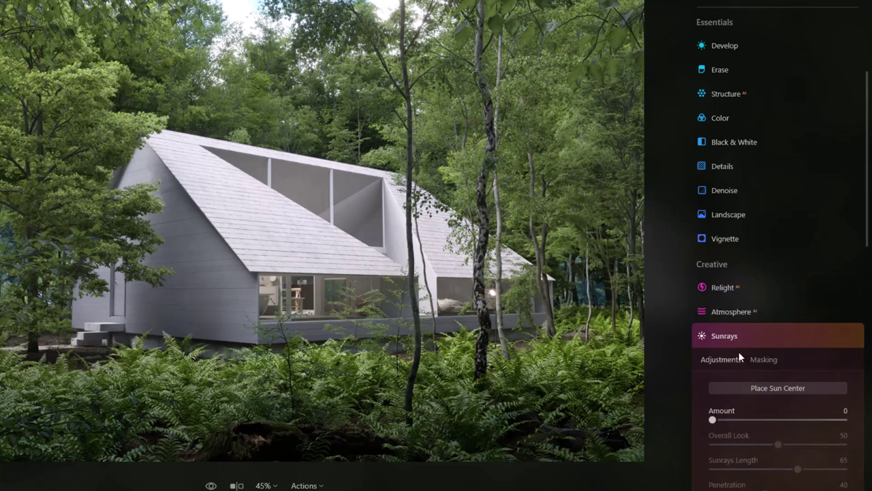
left_click_drag(713, 131, 768, 129)
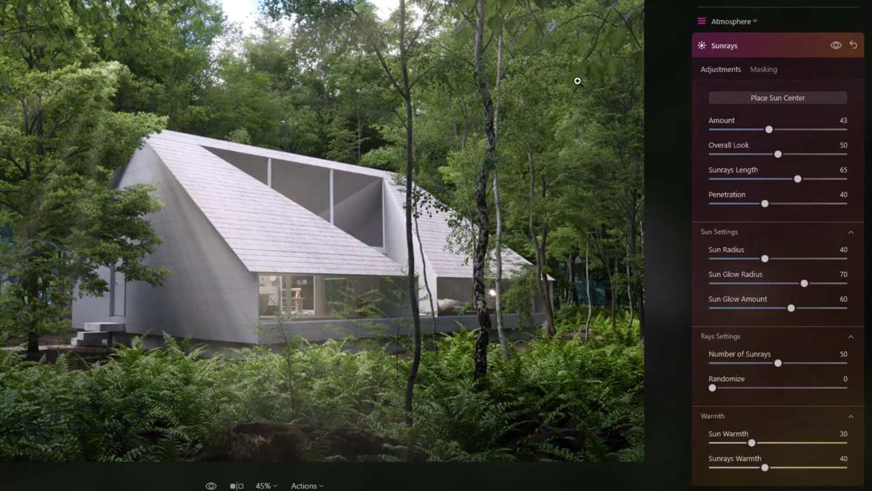
left_click(787, 98)
left_click_drag(113, 54, 418, 7)
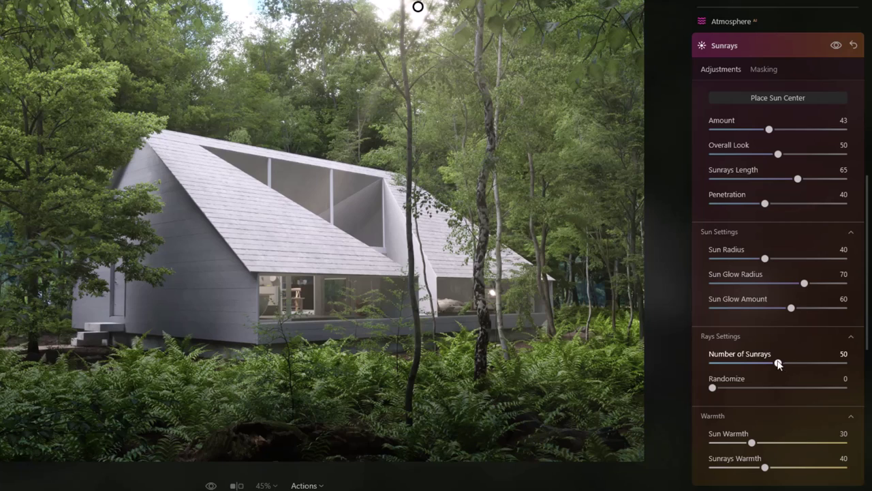
Tune sunrays to Number 48, Amount 38, Length 36 and Penetration 61
mouse_move(778, 363)
left_mouse_down()
mouse_move(808, 363)
mouse_move(776, 363)
left_mouse_up()
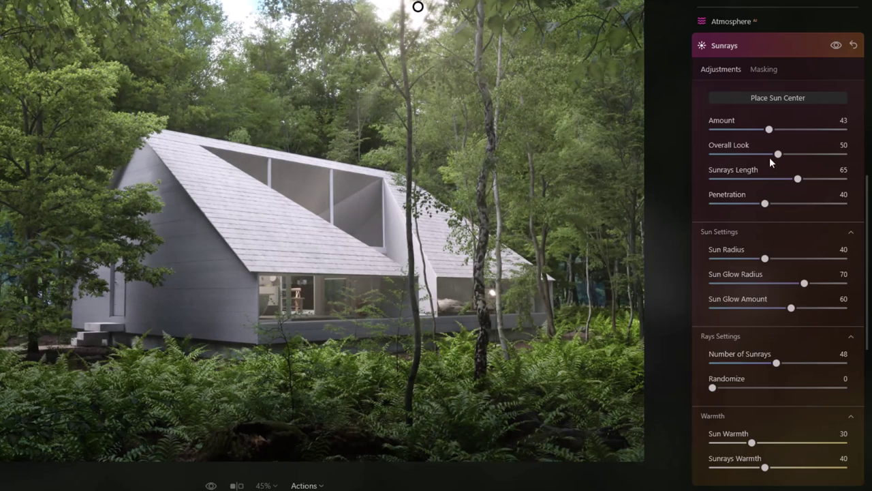
mouse_move(768, 131)
left_mouse_down()
mouse_move(782, 132)
mouse_move(762, 135)
left_mouse_up()
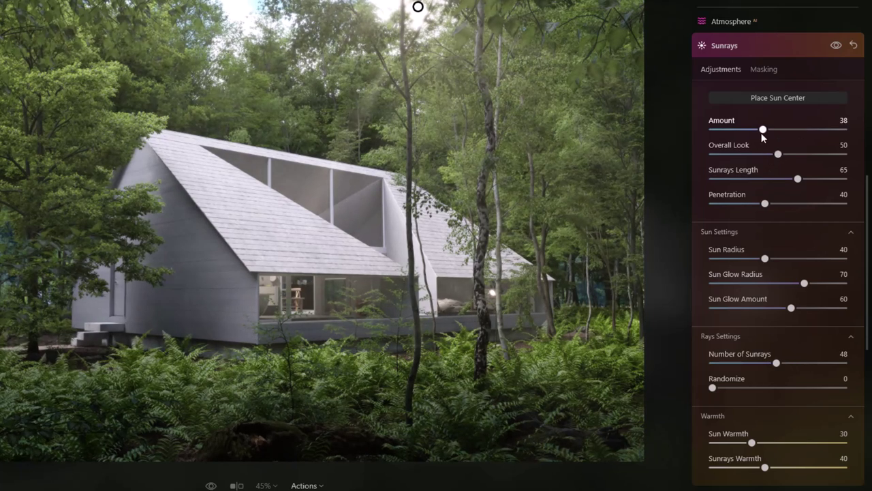
left_click_drag(797, 178, 792, 204)
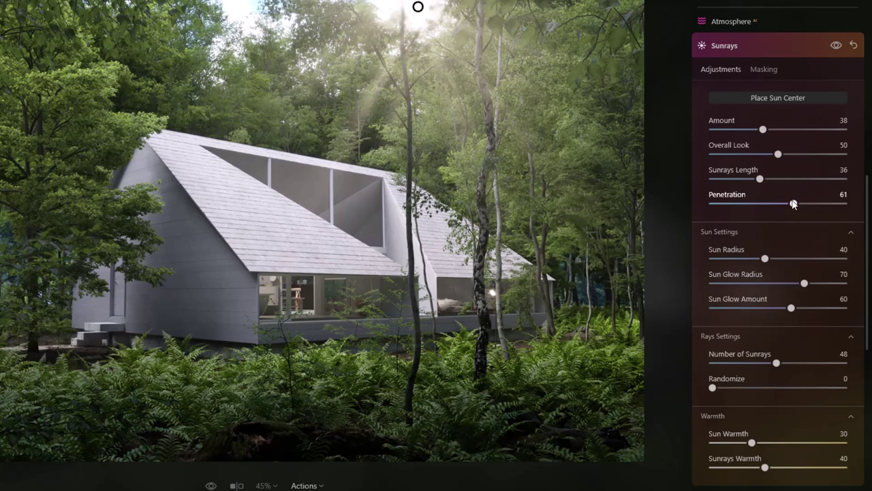
left_click(836, 45)
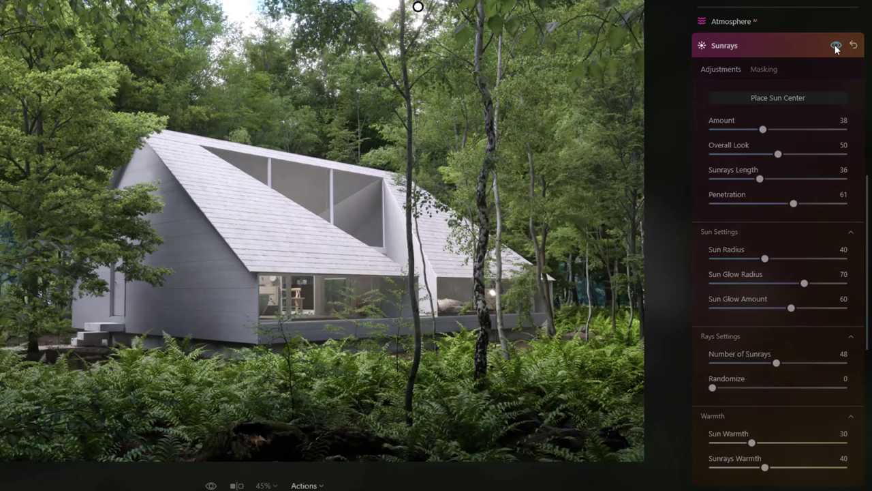
left_click(836, 45)
left_click(794, 45)
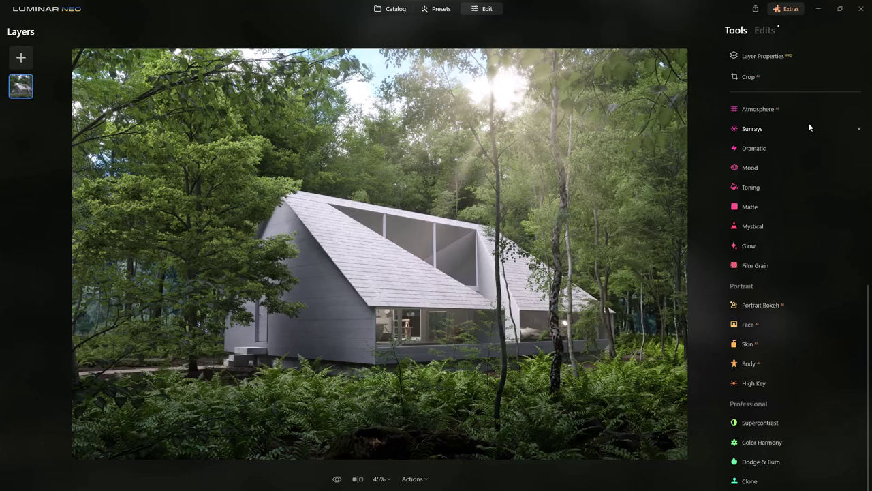
Add Atmosphere Layered Fog with Amount 67 and Depth 69
left_click(809, 110)
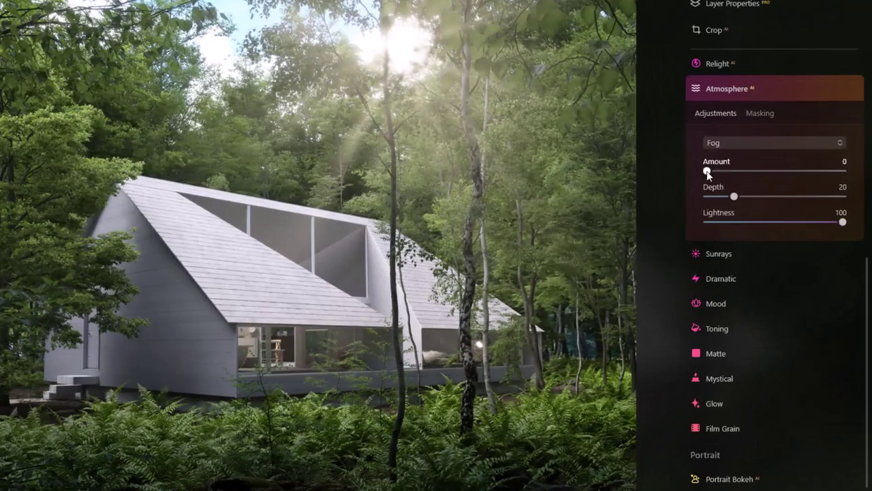
left_click_drag(706, 172, 763, 177)
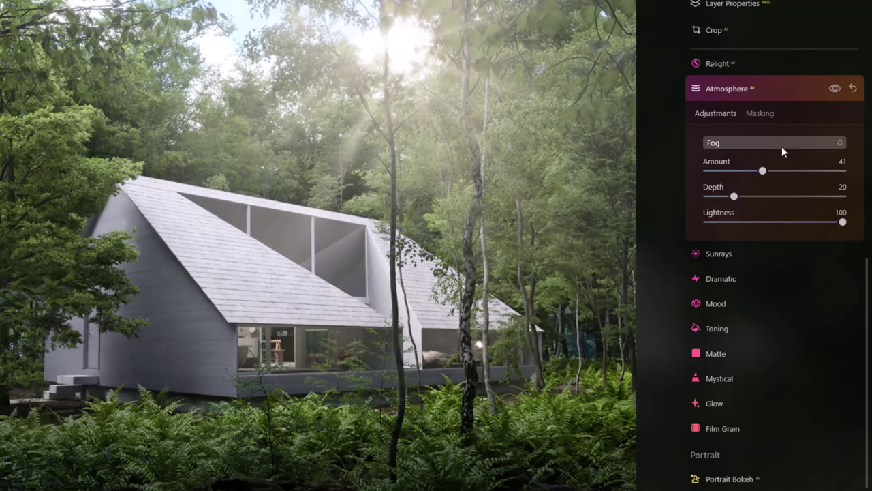
left_click(781, 145)
left_click(768, 179)
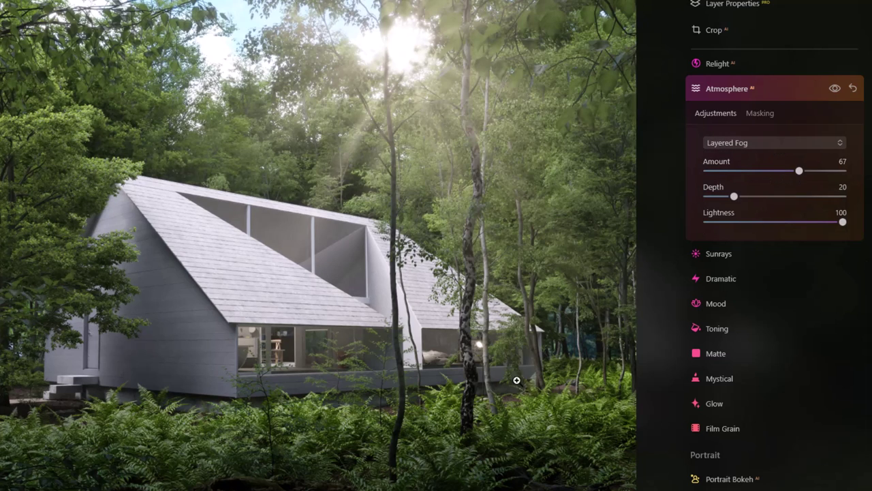
left_click_drag(735, 197, 800, 200)
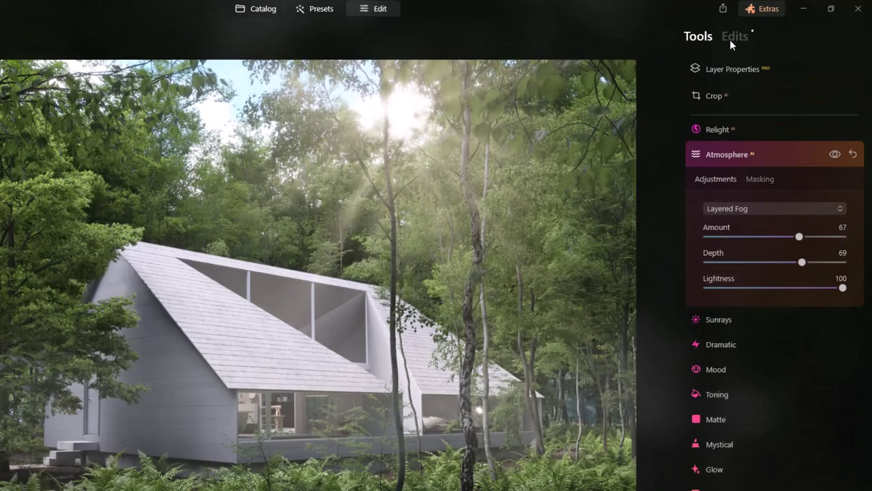
Reopen Sunrays from the Edits list and raise its Amount from 38 to 41
left_click(730, 39)
left_click(751, 287)
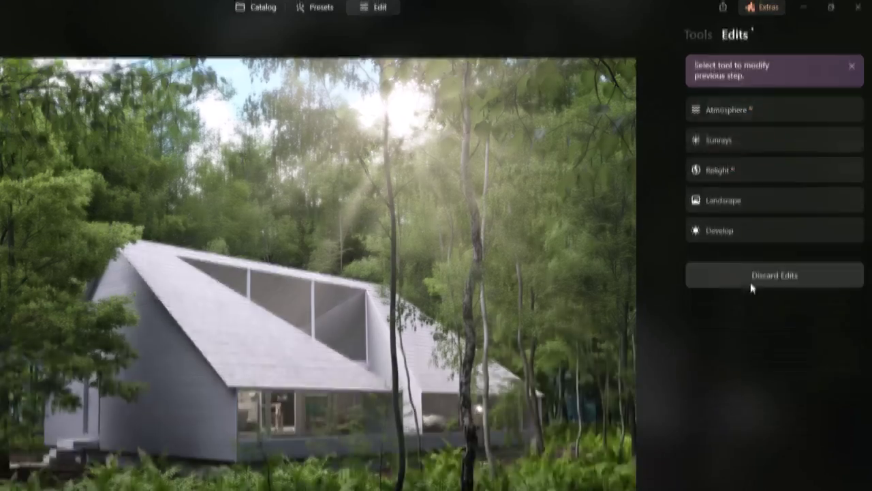
mouse_move(753, 137)
left_mouse_down()
mouse_move(713, 136)
mouse_move(763, 136)
left_mouse_up()
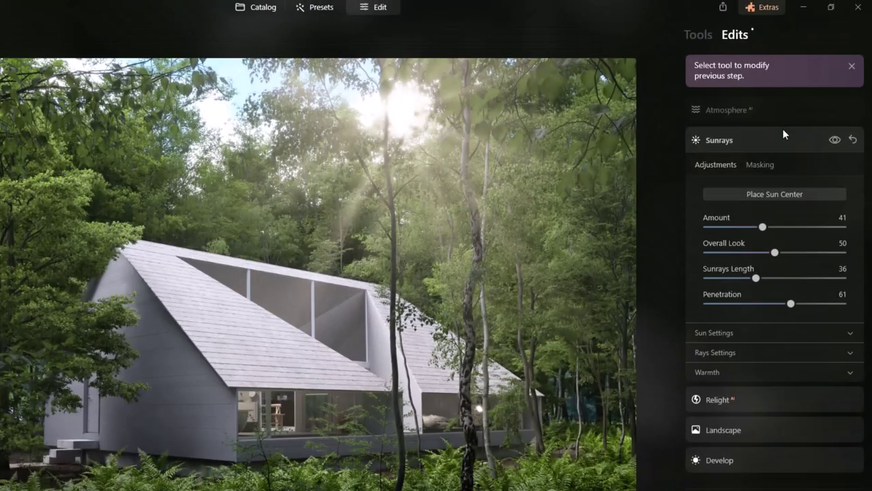
Apply the Cinematic Toning 'Santa Barbara' LUT in Mood at Amount 30
left_click(701, 40)
left_click(731, 104)
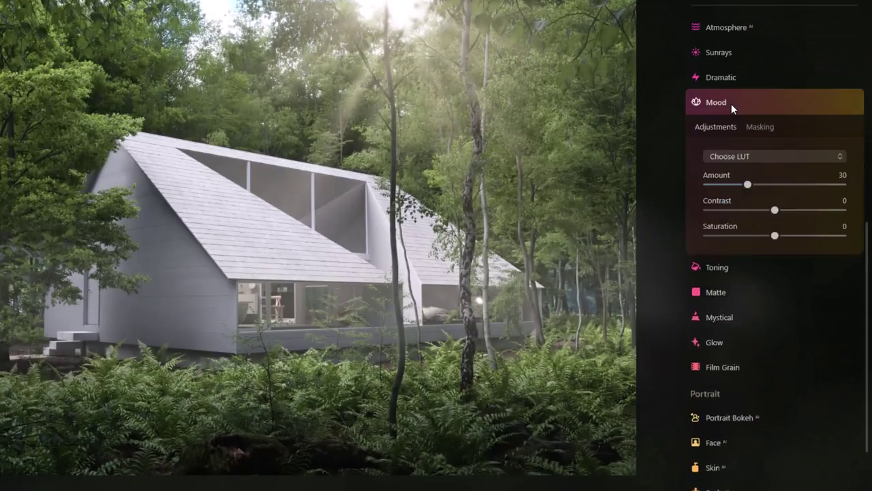
left_click(743, 156)
mouse_move(766, 230)
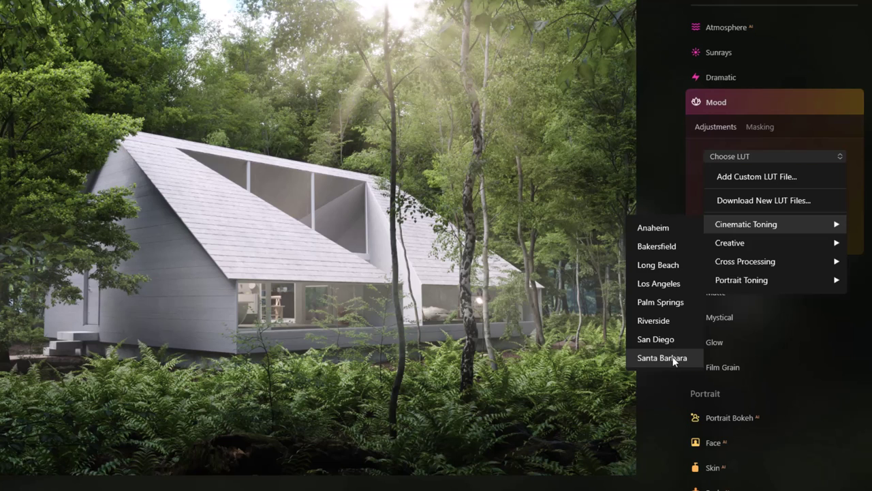
left_click(673, 358)
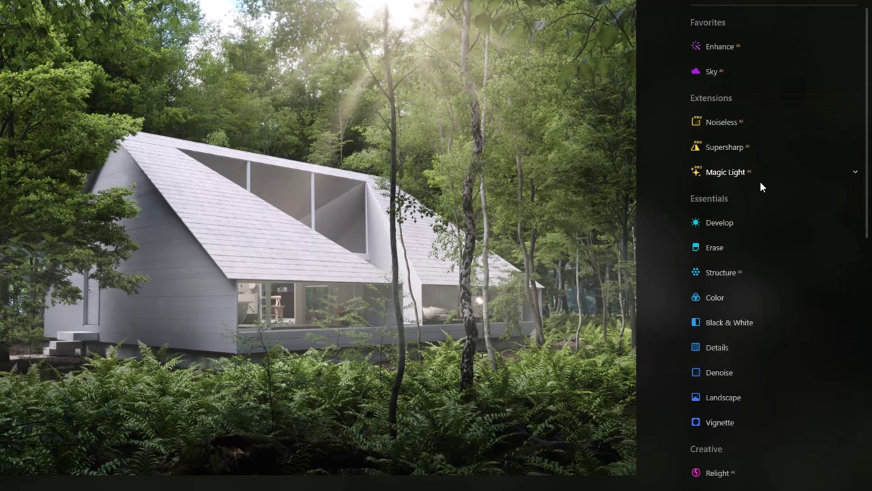
Raise Magic Light intensity and apply Middle Supersharp, comparing the sharpening on and off
left_click(758, 179)
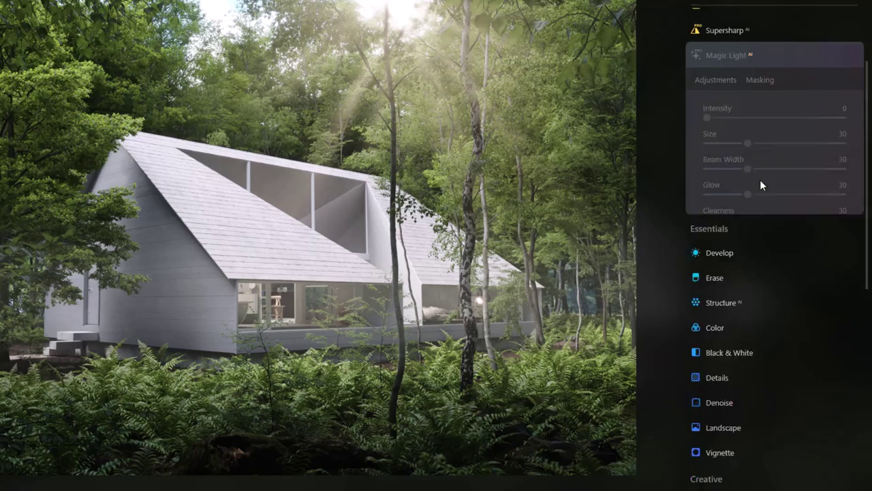
left_click_drag(709, 111, 794, 122)
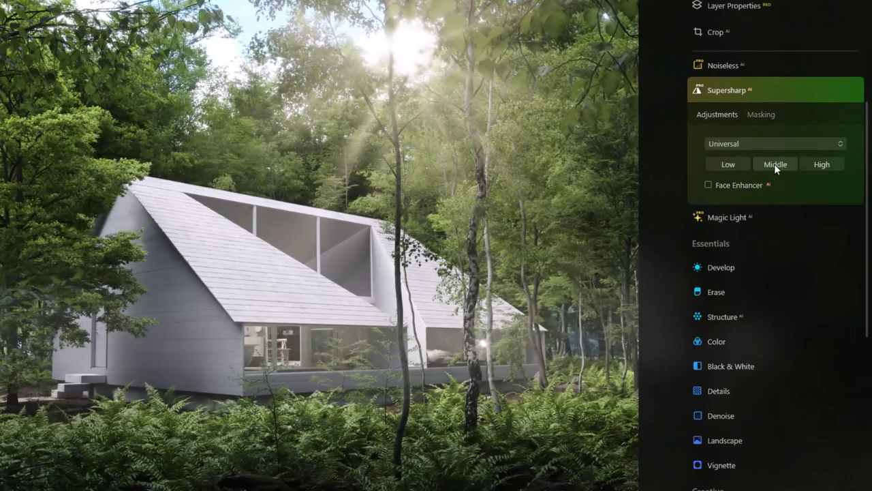
left_click(774, 164)
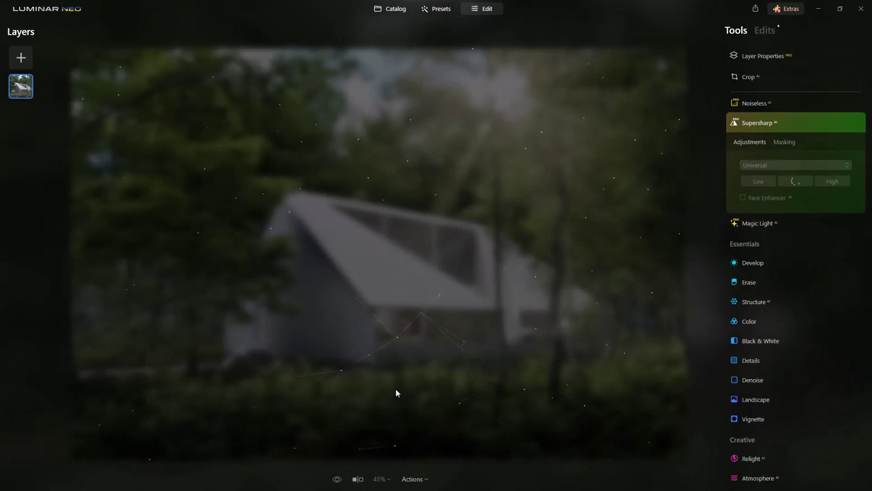
scroll(396, 390, "up", 5)
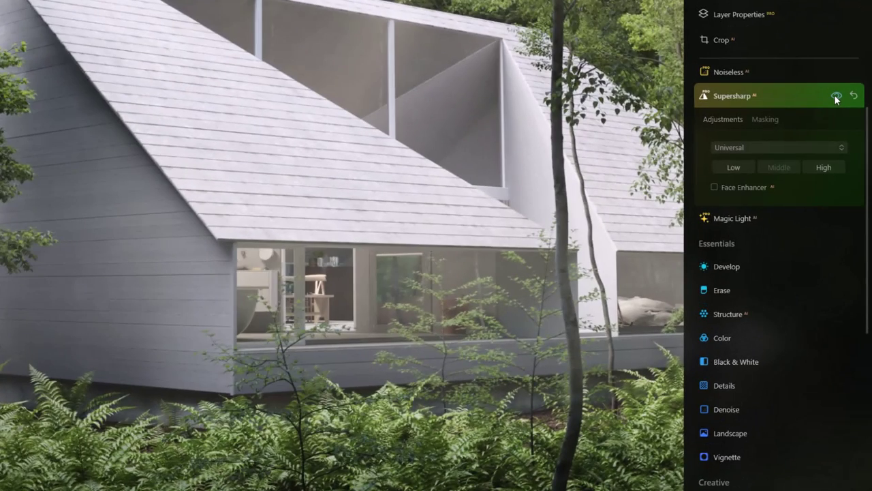
left_click(836, 96)
left_click(836, 96)
left_click(836, 97)
left_click(836, 96)
left_click(836, 96)
left_click(836, 96)
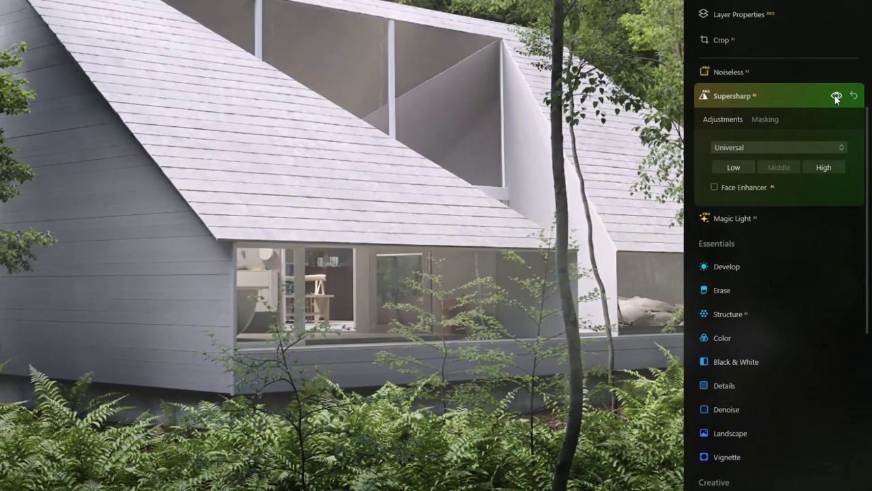
left_click(795, 72)
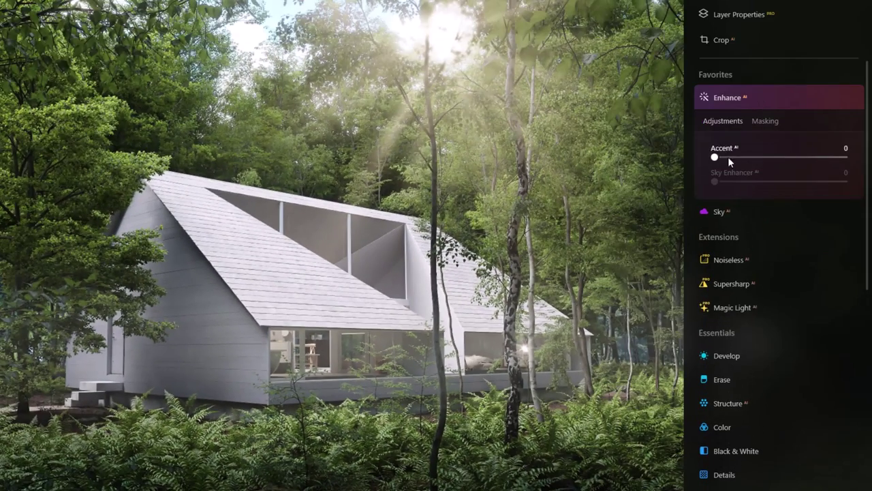
Set Enhance Accent to 45, Vignette Amount to -40 and Lens Distortion to -11
left_click_drag(715, 161, 742, 161)
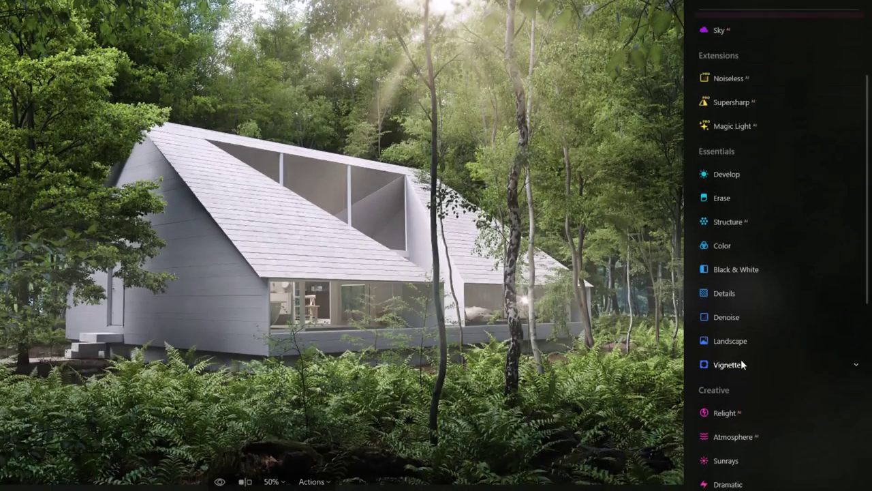
left_click(743, 361)
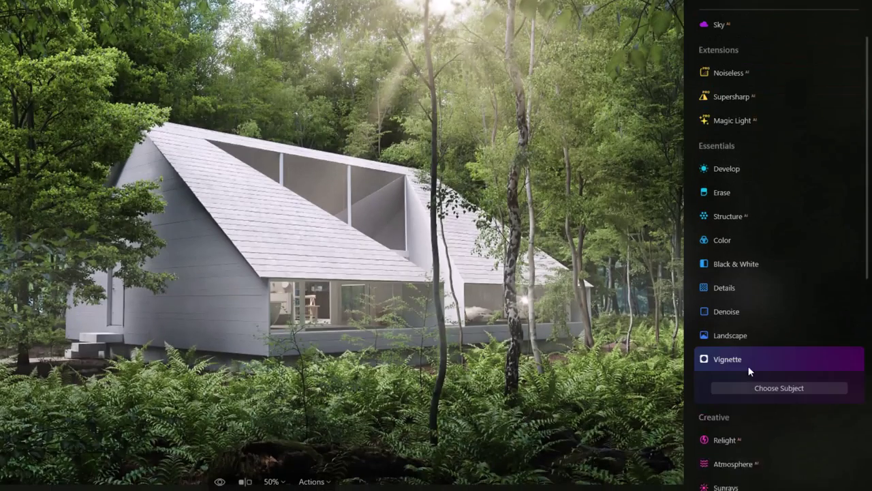
left_click_drag(788, 418, 753, 415)
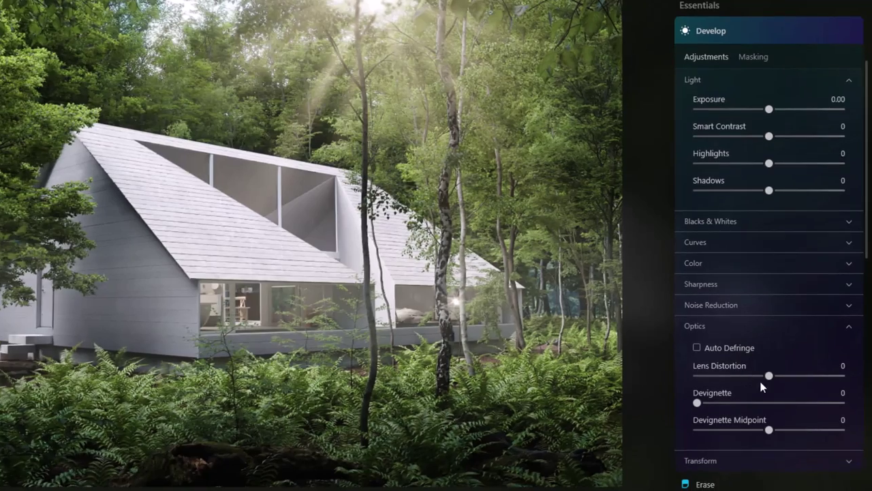
mouse_move(769, 375)
left_mouse_down()
mouse_move(752, 379)
mouse_move(761, 379)
left_mouse_up()
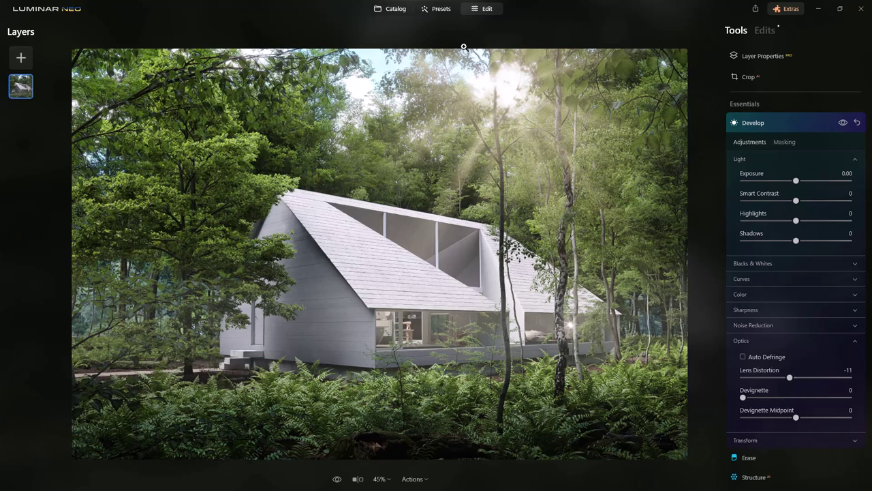
In the catalog, copy the forest render's adjustments and paste them onto the second house photo
left_click(394, 14)
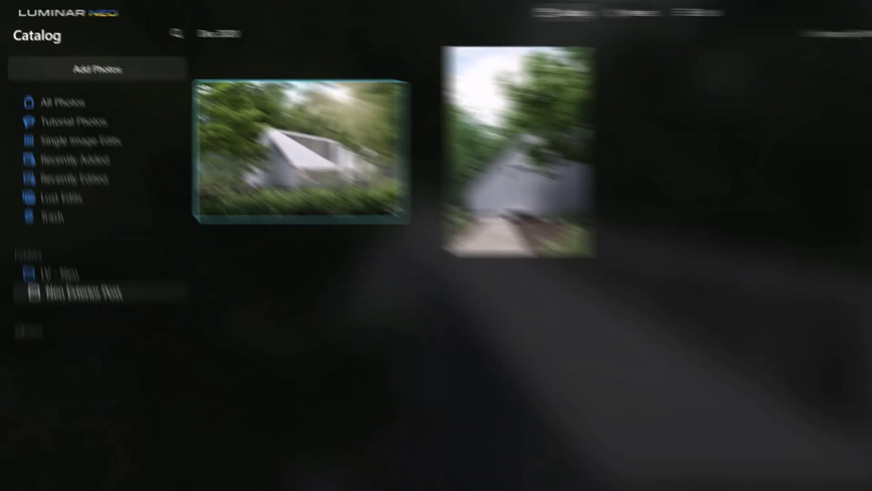
right_click(254, 101)
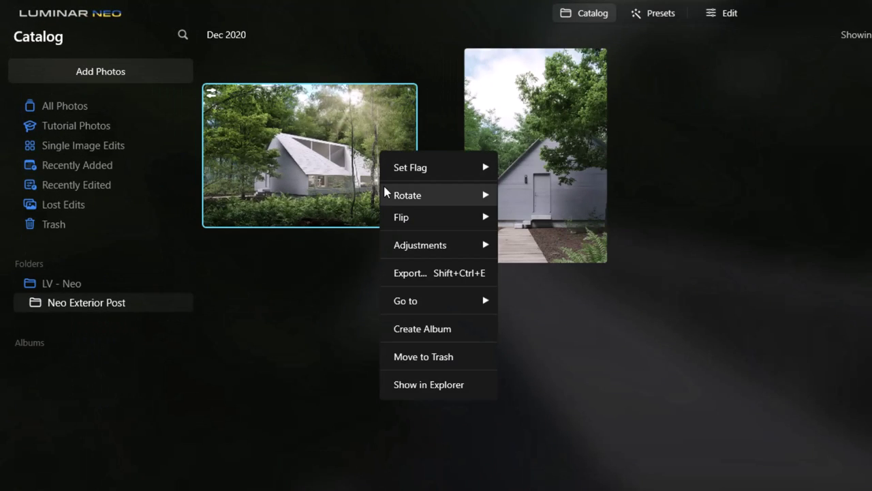
mouse_move(420, 249)
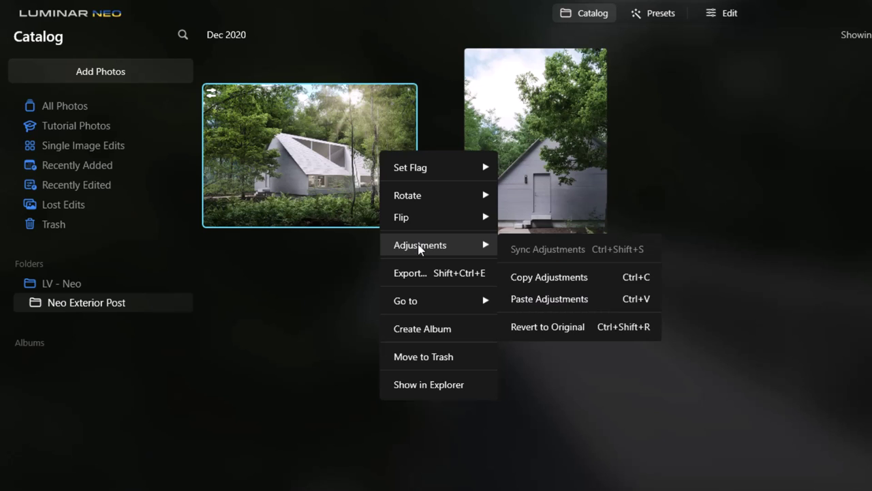
left_click(541, 277)
right_click(520, 159)
mouse_move(580, 258)
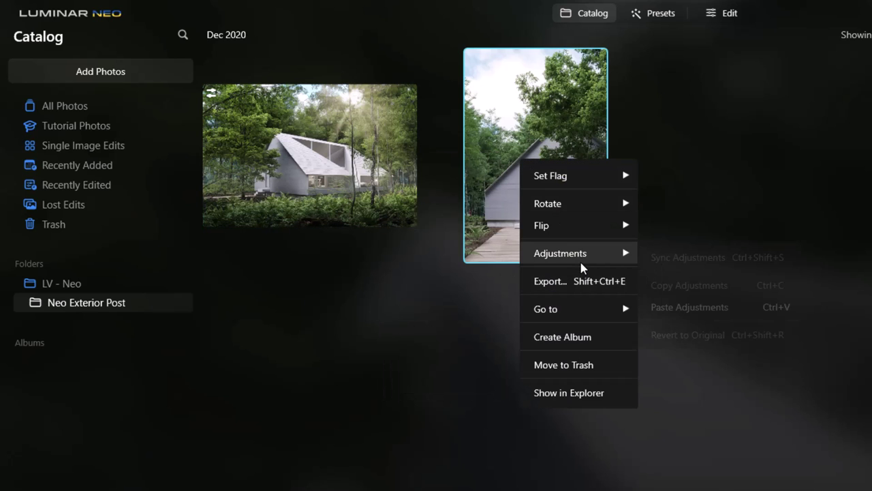
left_click(681, 304)
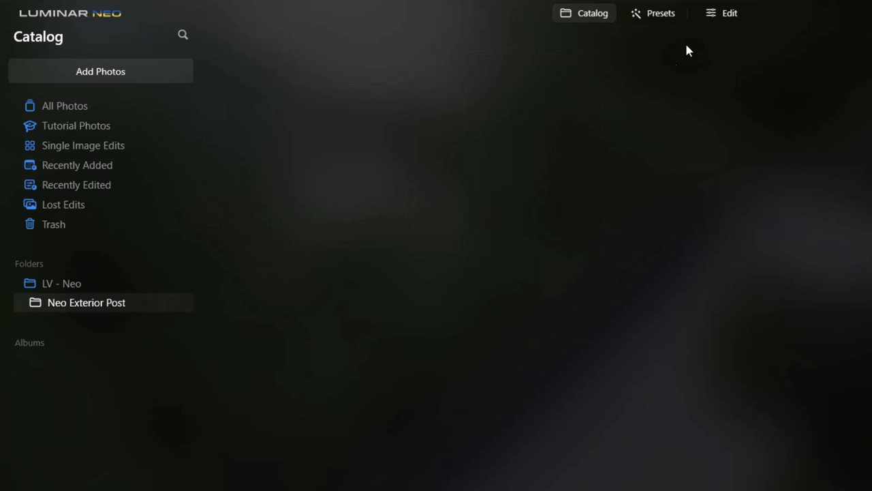
Open the second house photo for editing, showing its edited version and list of applied edits
left_click(720, 22)
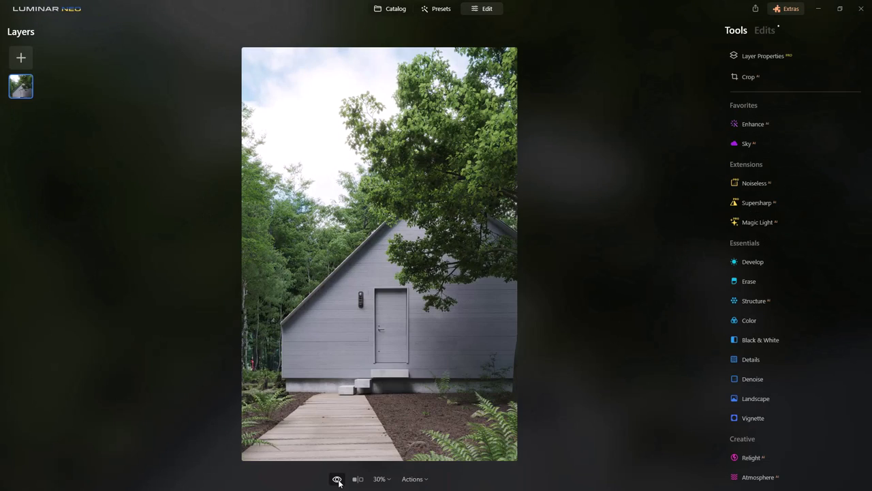
left_click(337, 479)
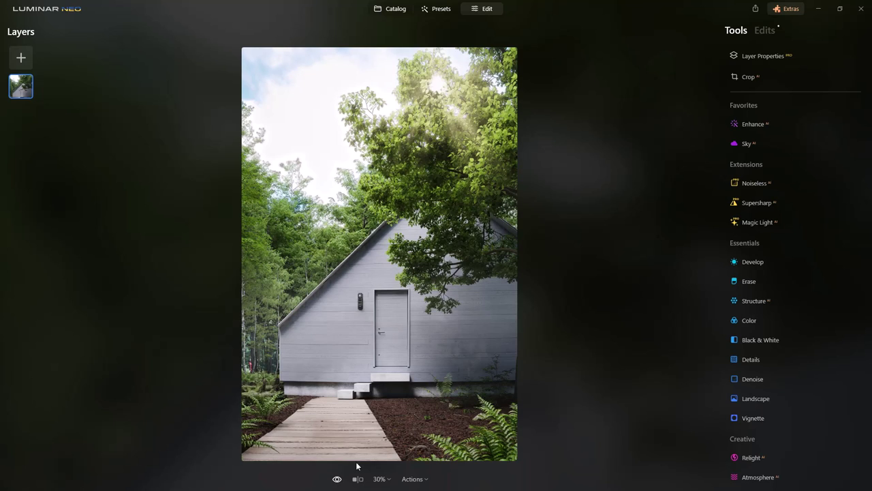
left_click(767, 31)
scroll(806, 284, "down", 3)
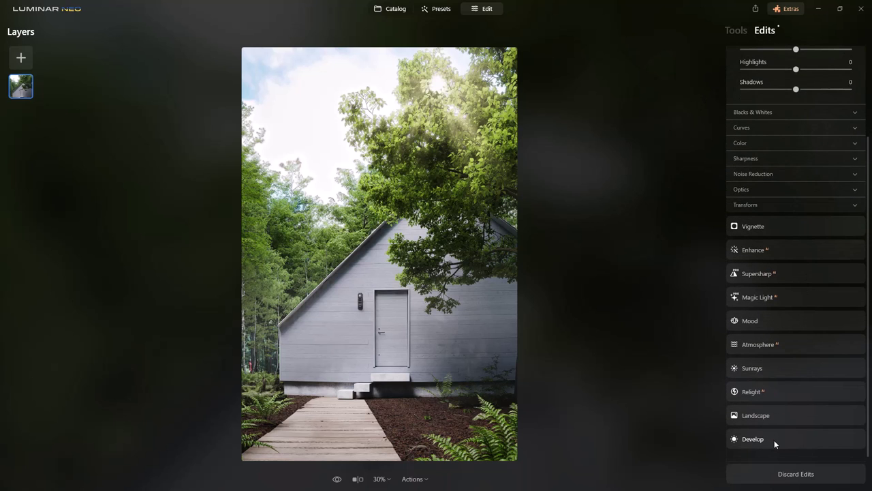
Use a Develop brush mask in Erase mode to remove the effect from part of the photo
left_click(774, 439)
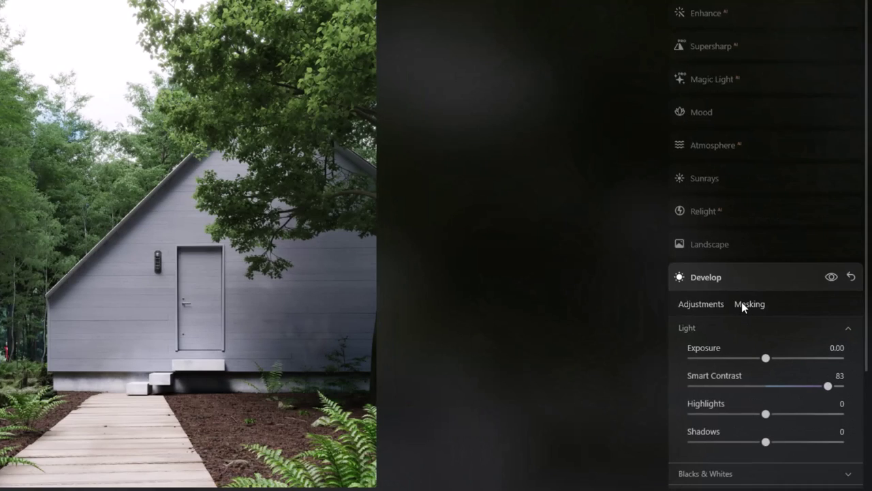
left_click(779, 343)
left_click(706, 351)
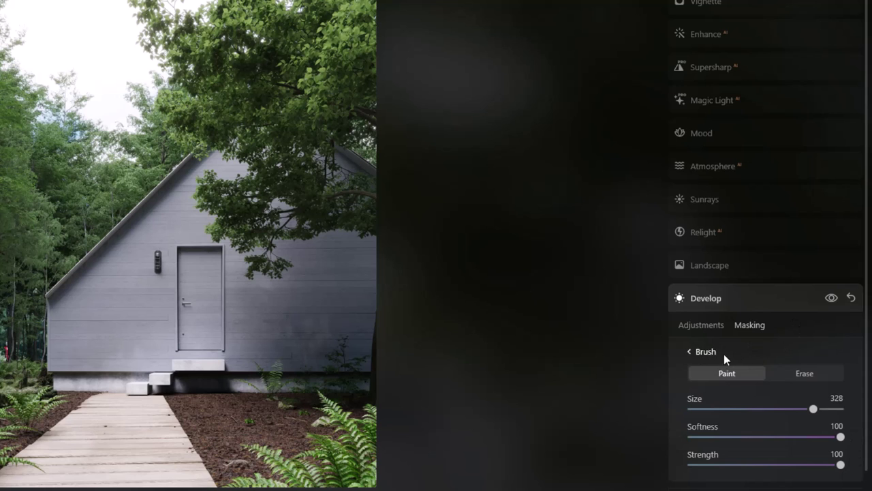
left_click(810, 375)
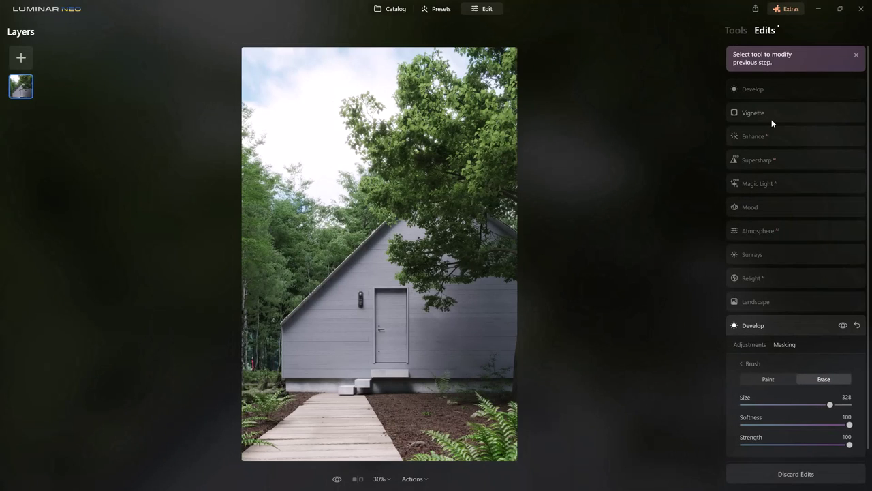
Open Sky AI and replace the sky with Blue Sky 4
left_click(741, 33)
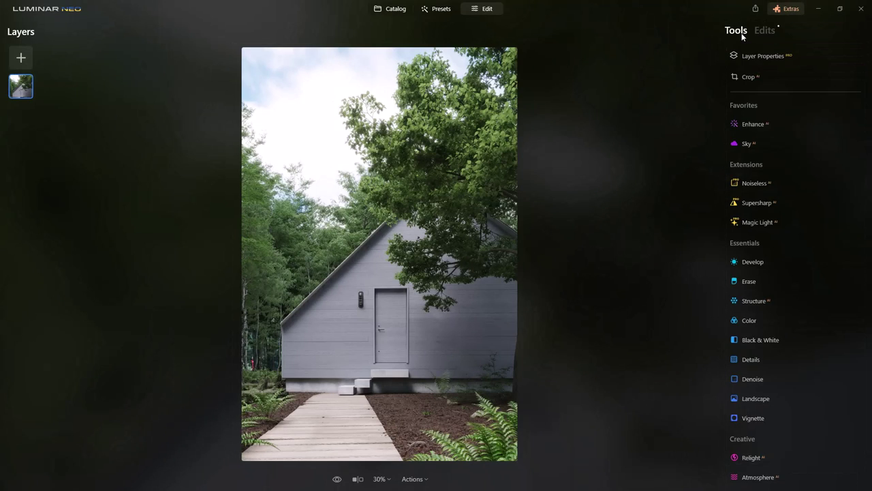
left_click(750, 144)
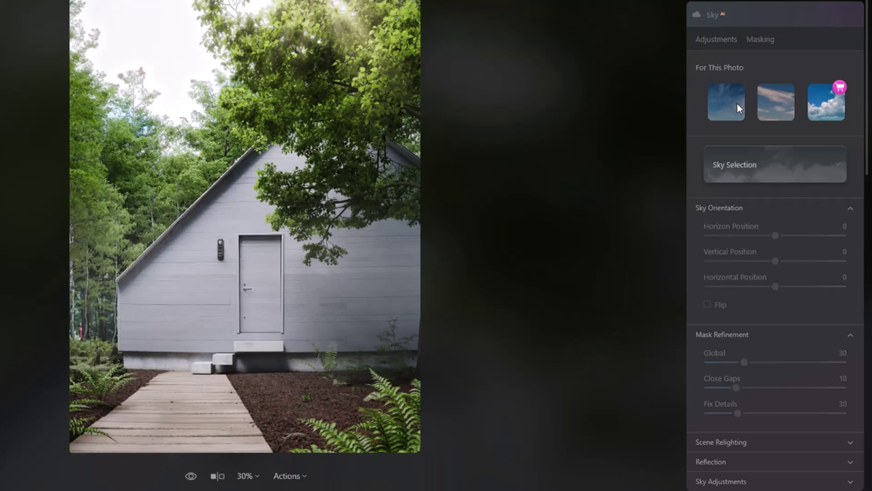
left_click(737, 103)
Try Starry Night 1 as the sky and compare it against the original
left_click(772, 172)
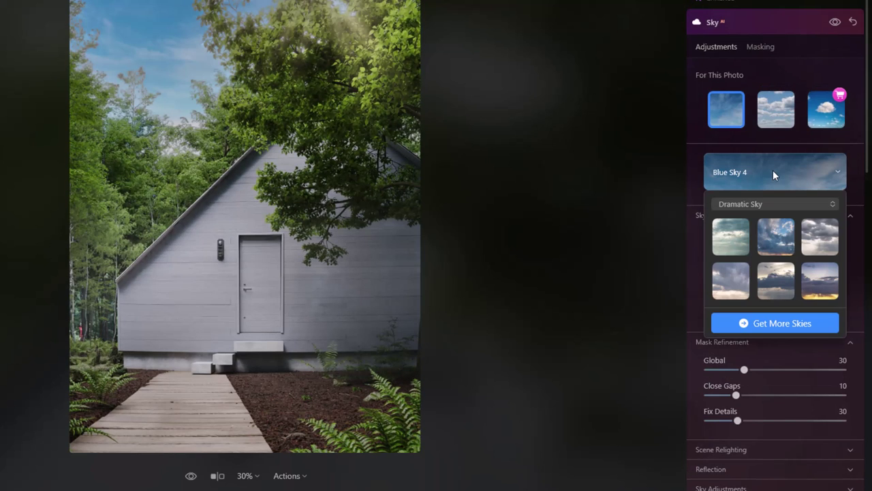
left_click(762, 204)
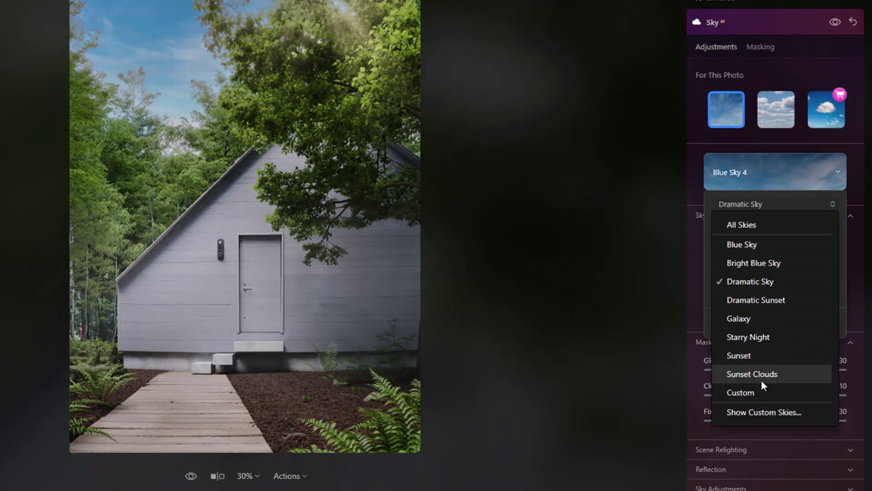
left_click(763, 337)
left_click(729, 247)
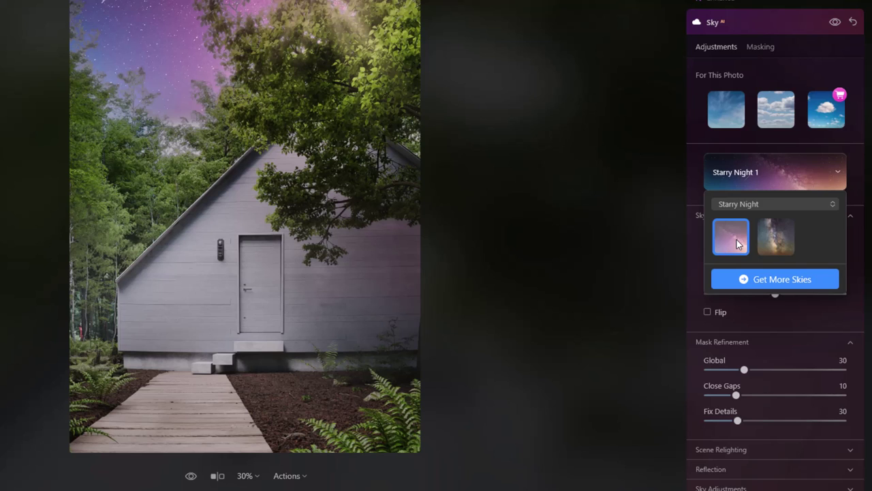
left_click(853, 179)
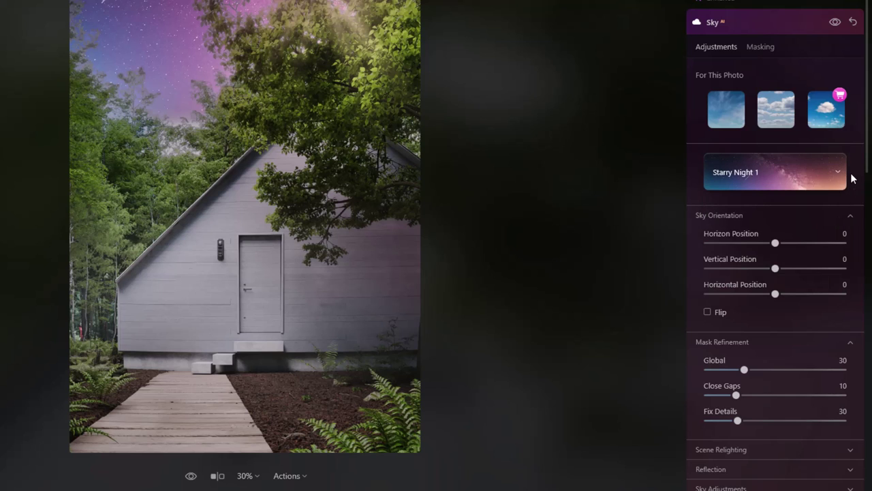
left_click(834, 23)
left_click(835, 23)
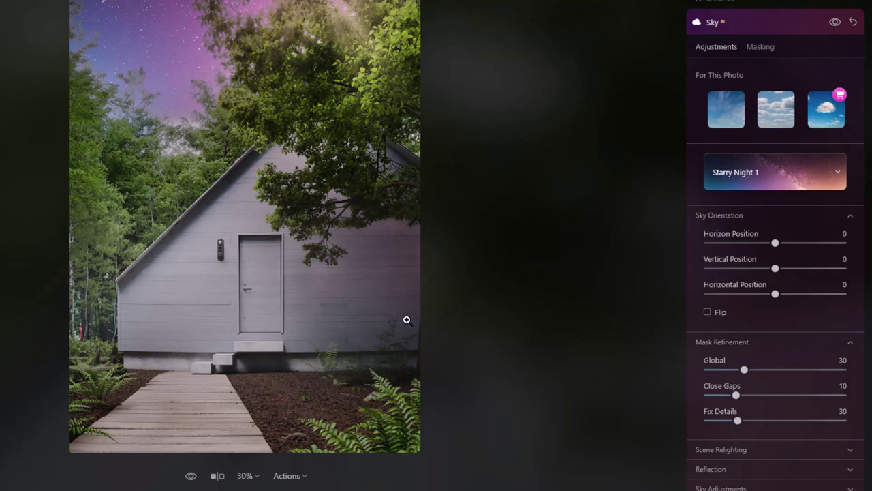
Switch the sky to Dramatic Sky 3 with Vertical Position -4 and Horizontal Position 25
left_click(808, 177)
left_click(770, 205)
left_click(756, 281)
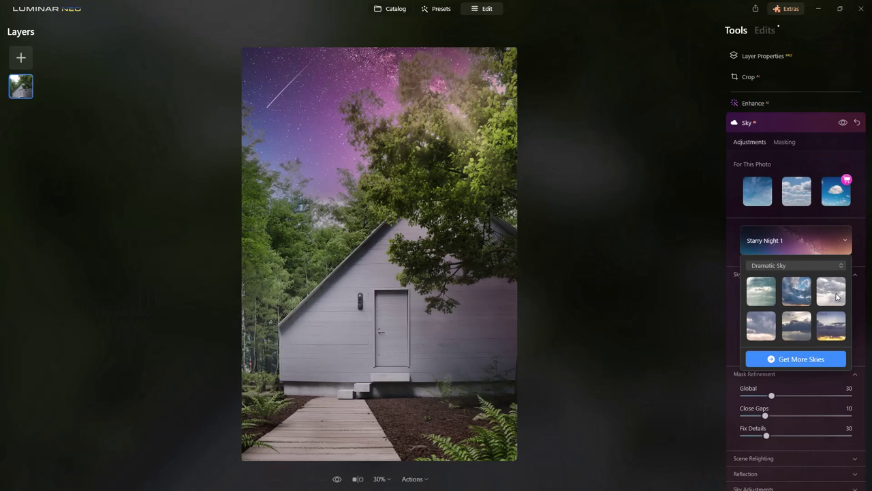
left_click(829, 244)
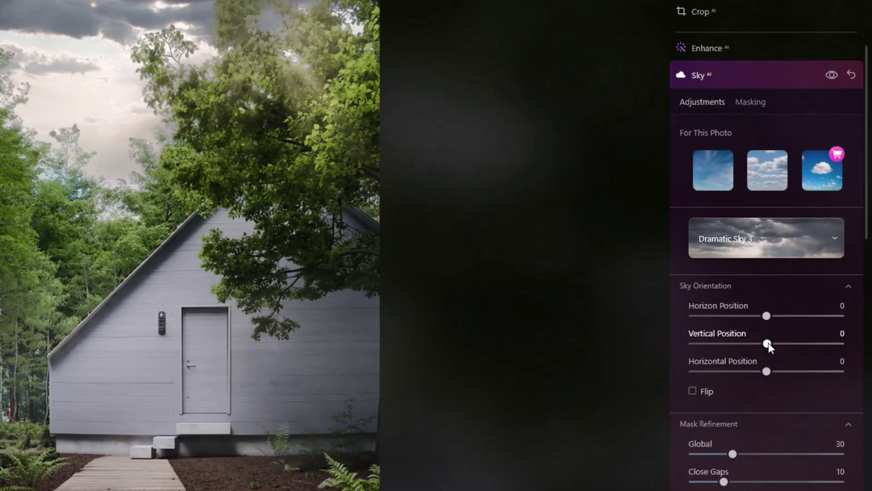
left_click_drag(765, 346, 767, 329)
left_click_drag(767, 371, 787, 374)
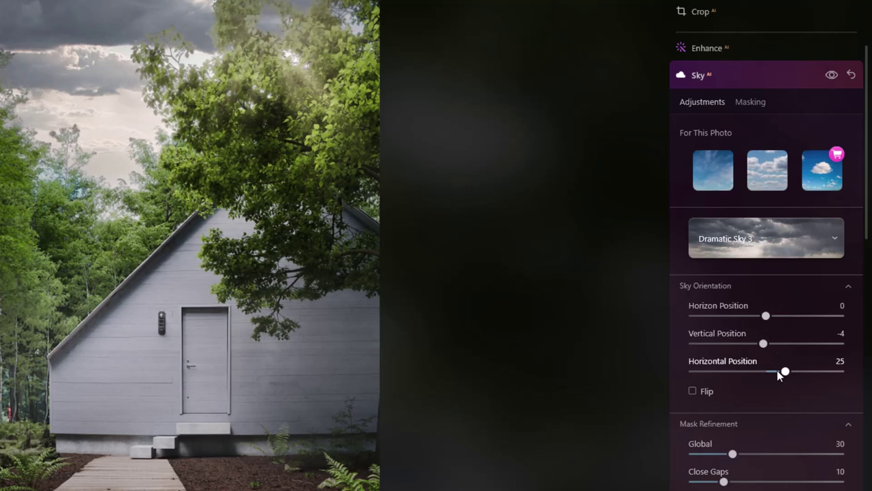